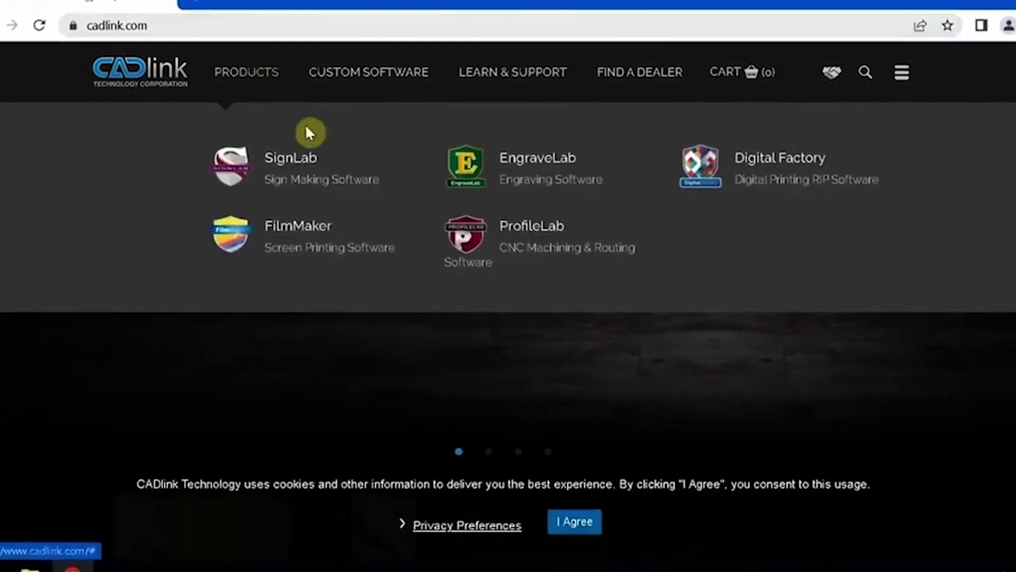
- Download the Direct to Film Edition trial from Digital Factory's free trials page
left_click(802, 166)
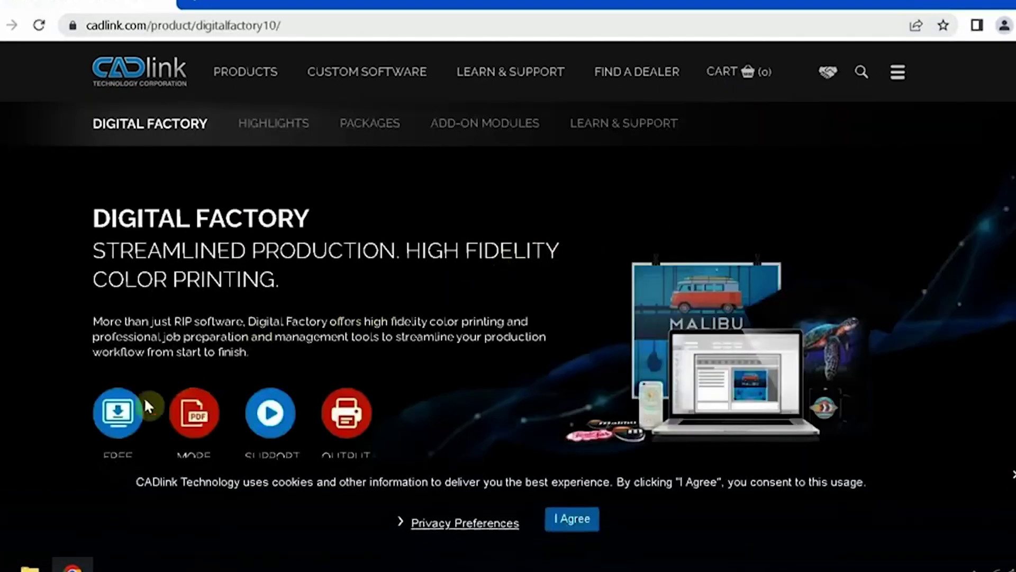
left_click(119, 415)
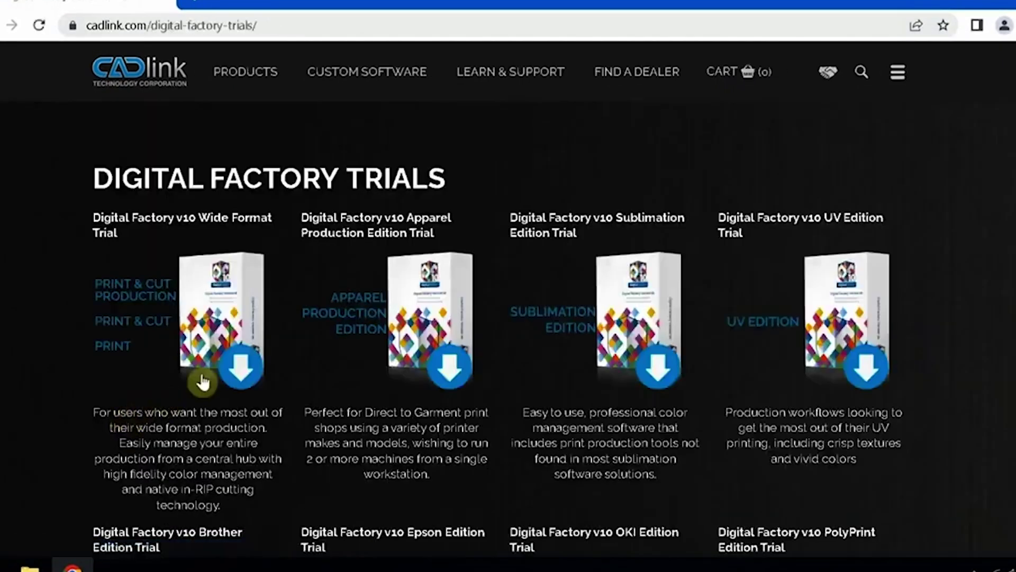
scroll(206, 374, "down", 1)
scroll(205, 373, "down", 4)
scroll(205, 374, "down", 3)
scroll(206, 374, "down", 3)
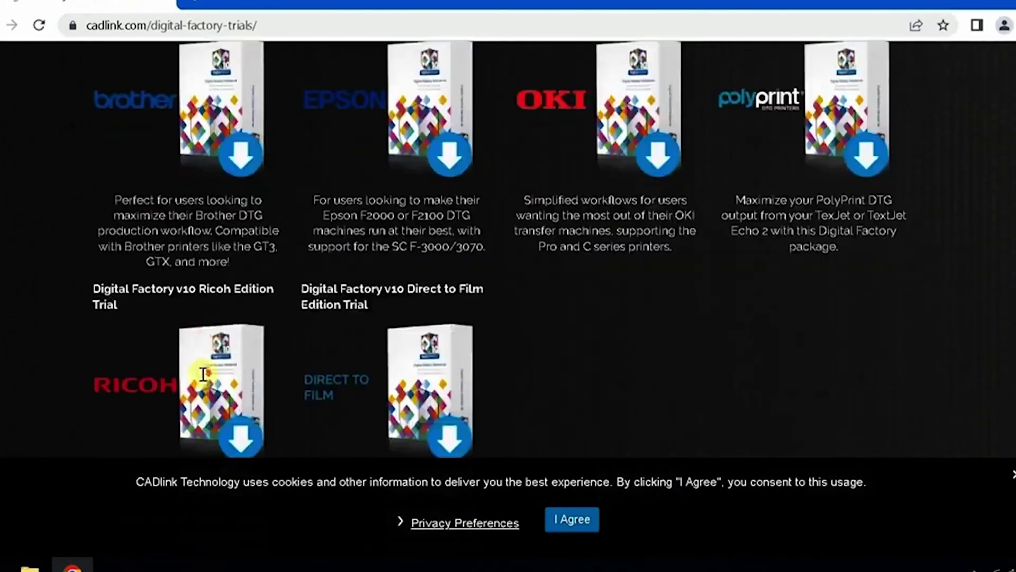
scroll(215, 372, "down", 2)
left_click(406, 328)
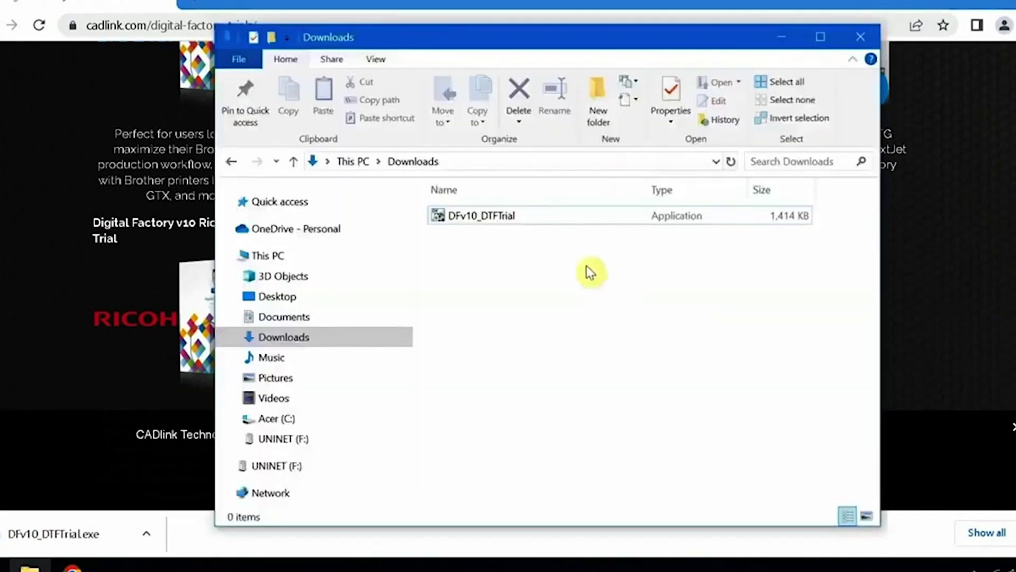
- Run DFv10_DTFTrial from Downloads and start the trial install in English
left_click(482, 215)
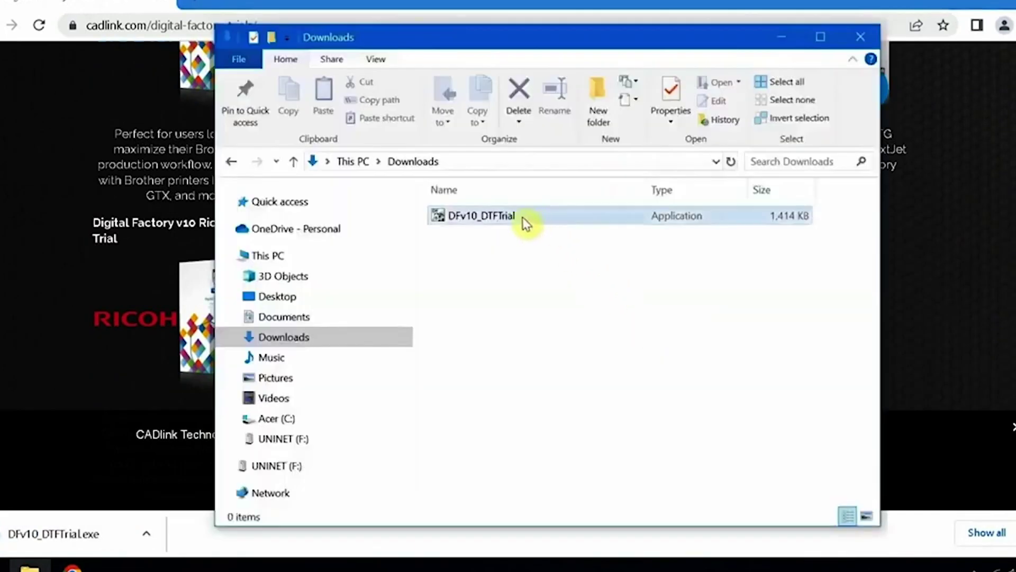
double_click(482, 215)
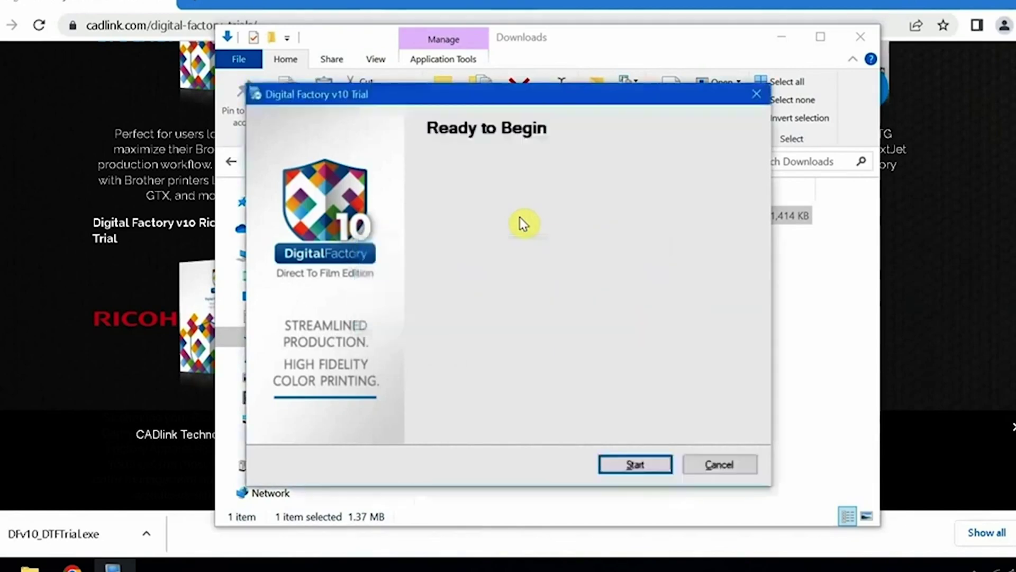
left_click(635, 464)
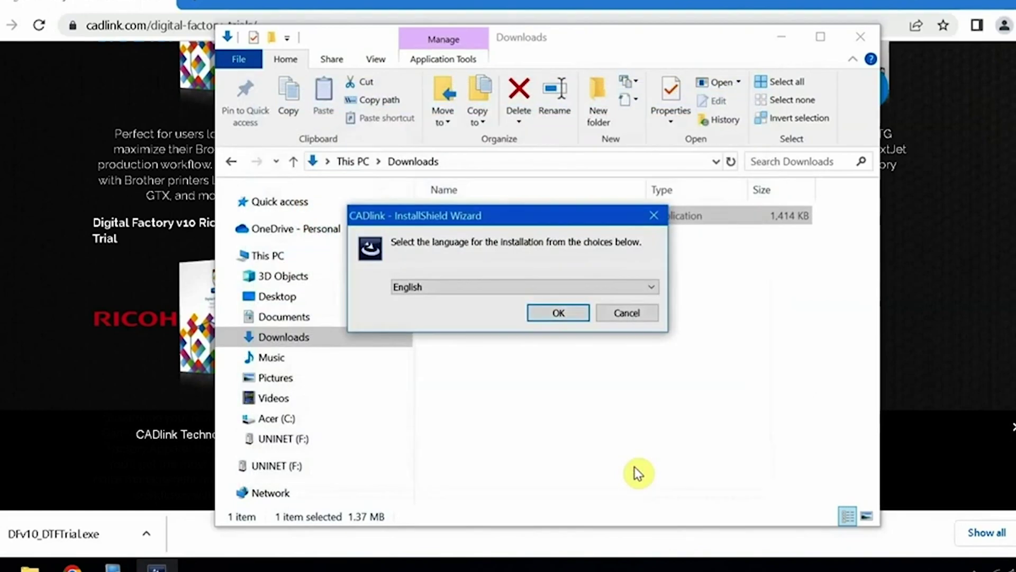
left_click(556, 313)
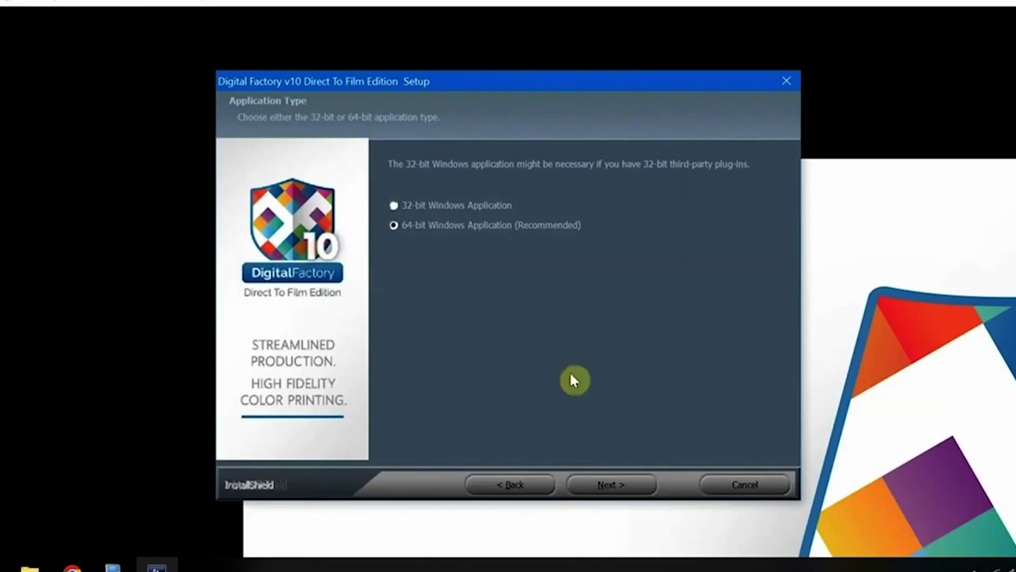
- Keep the 64-bit application and accept the license agreement
left_click(612, 486)
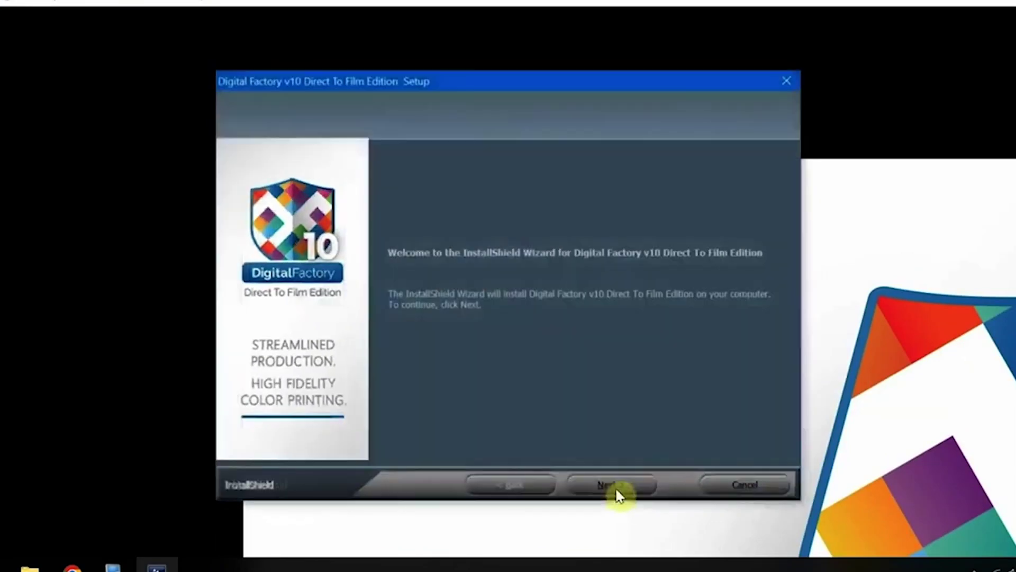
left_click(618, 492)
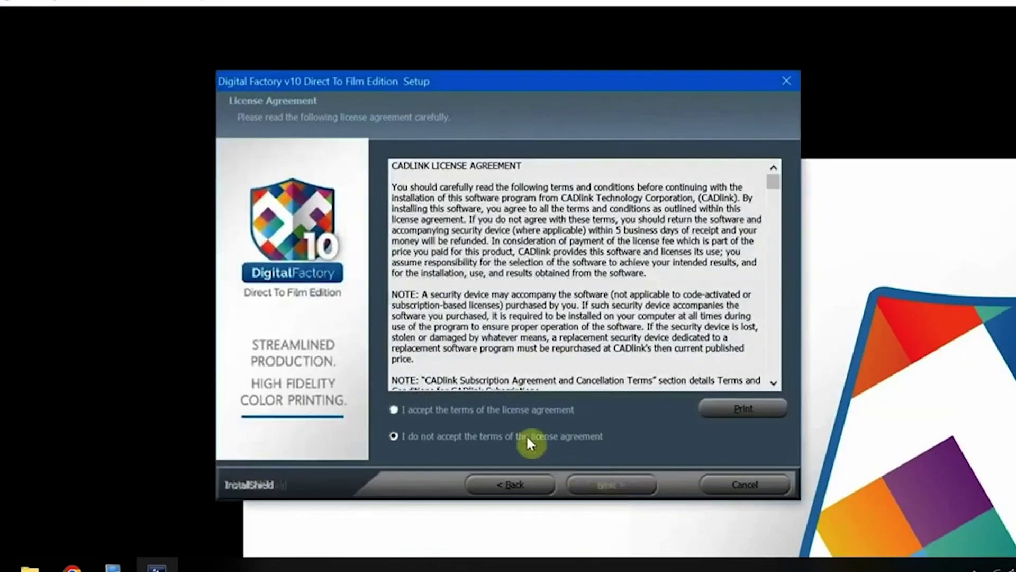
left_click(467, 409)
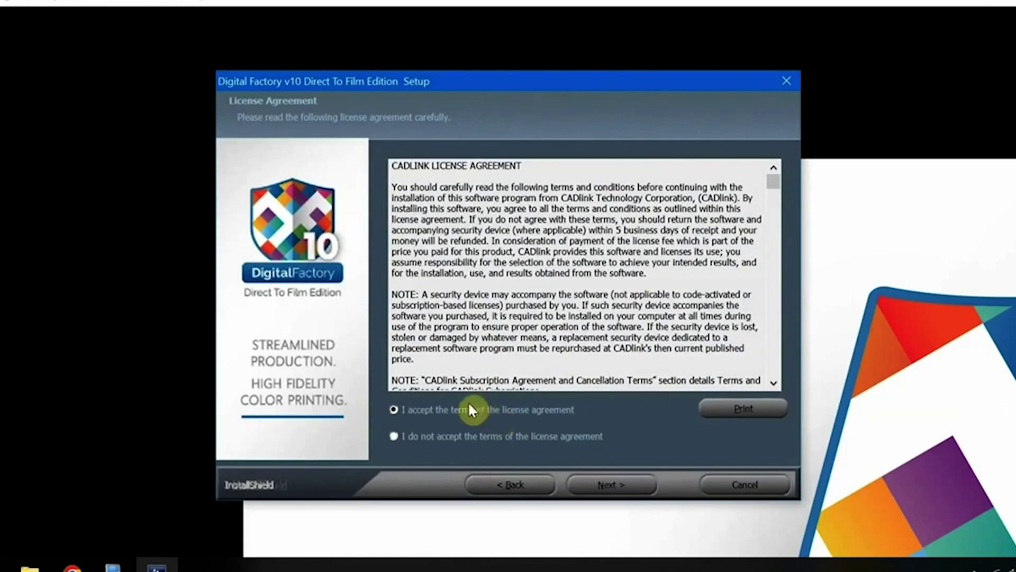
left_click(593, 485)
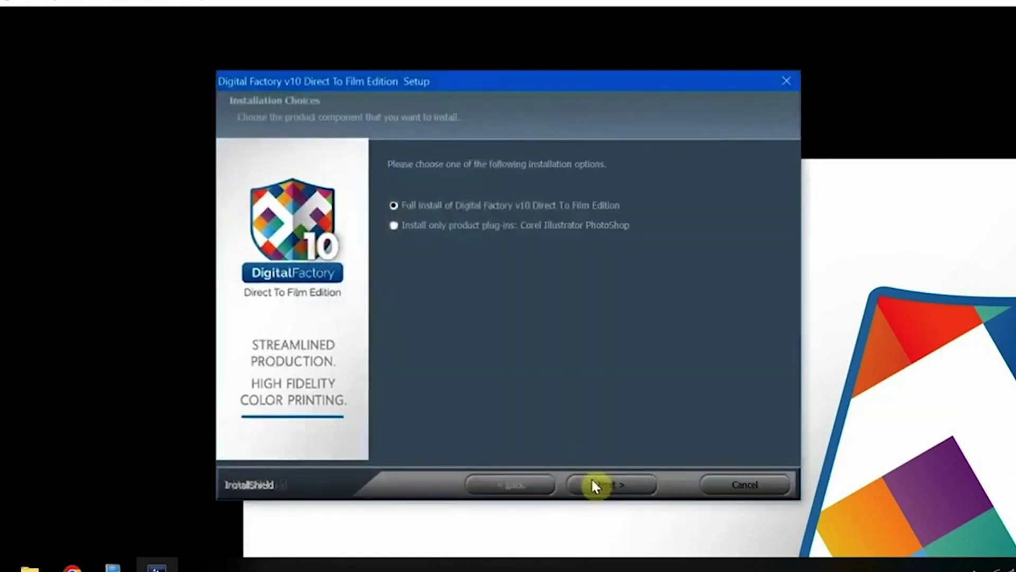
- Install with Full Install in the default folders, then finish and restart
left_click(595, 485)
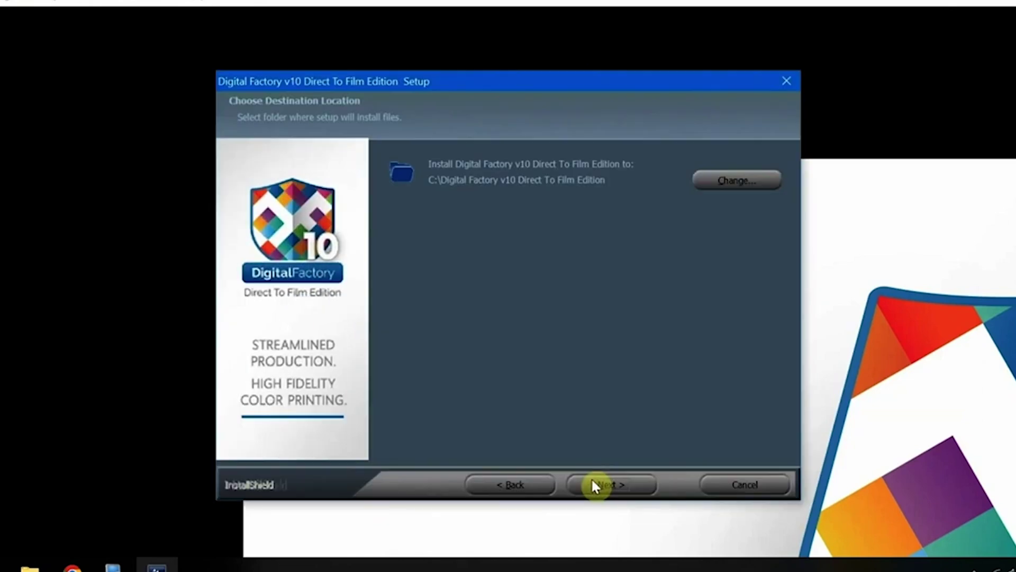
left_click(594, 484)
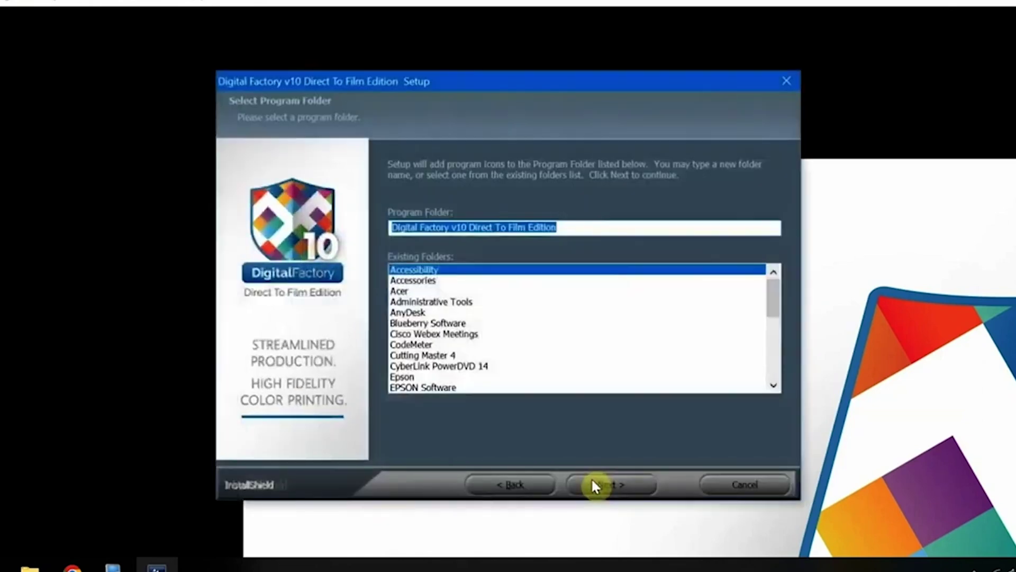
left_click(594, 485)
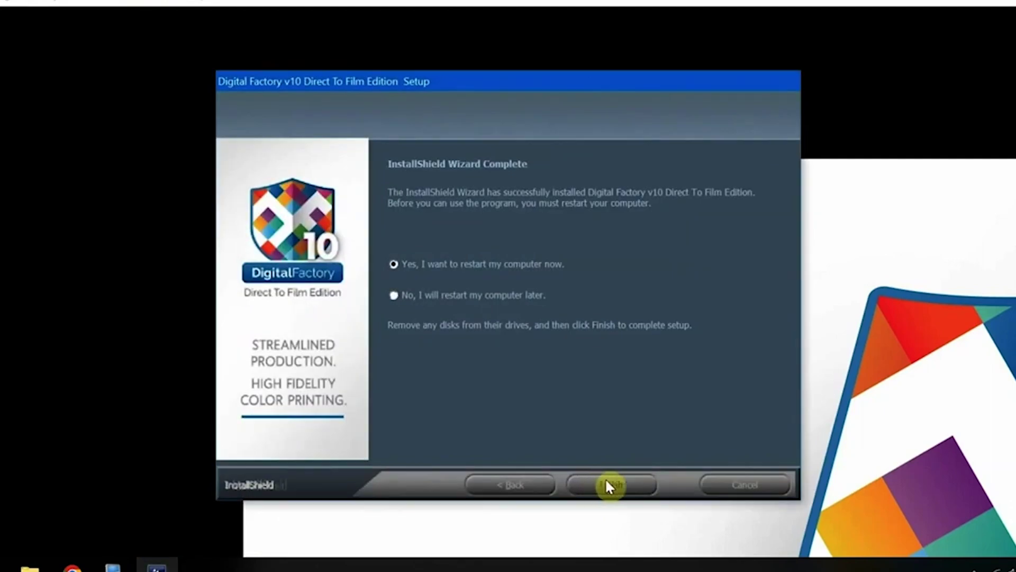
left_click(605, 485)
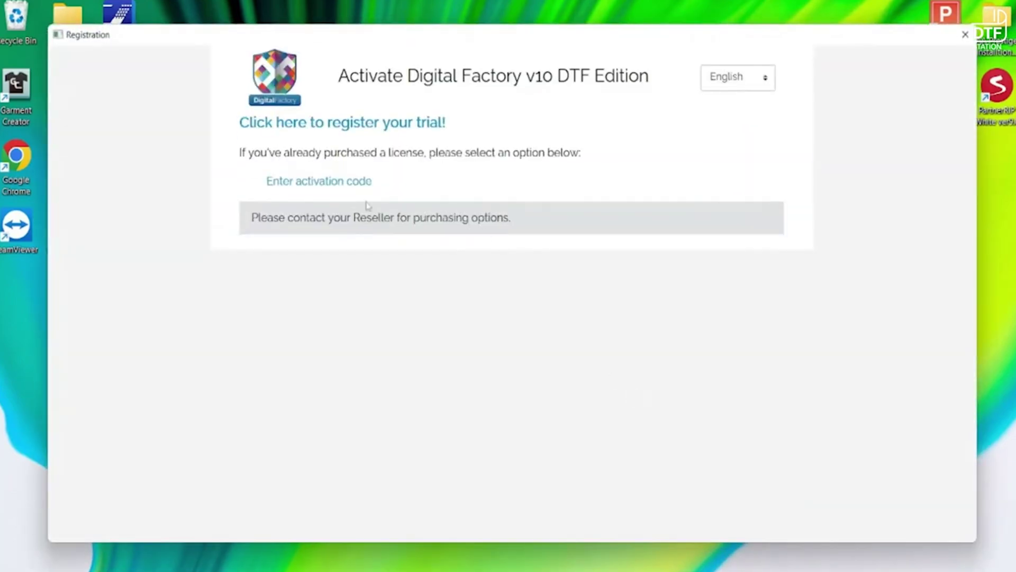
- Open trial registration, accept the privacy notice, and advance Create Queue Wizard to Printer Defaults
left_click(430, 119)
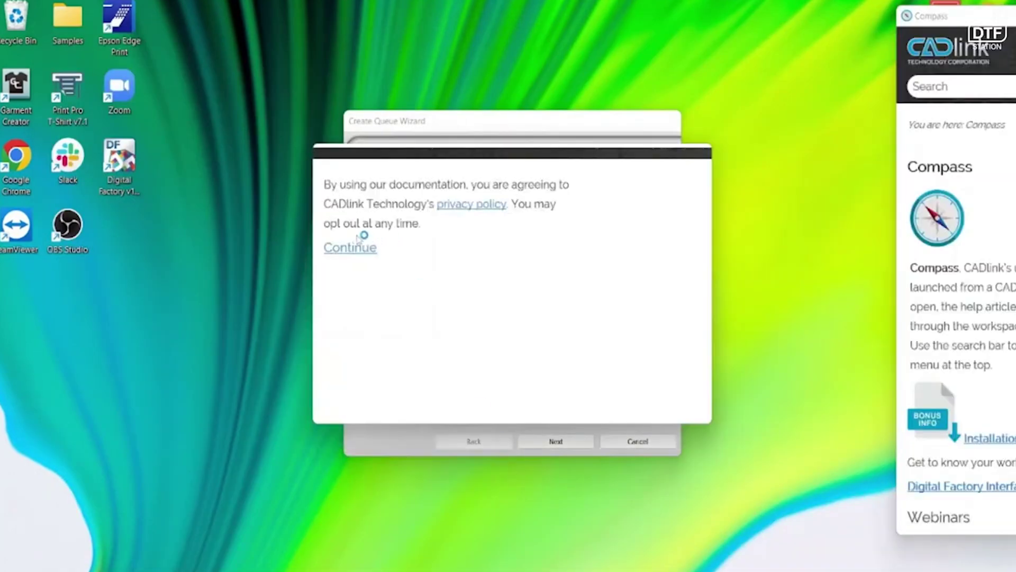
left_click(350, 246)
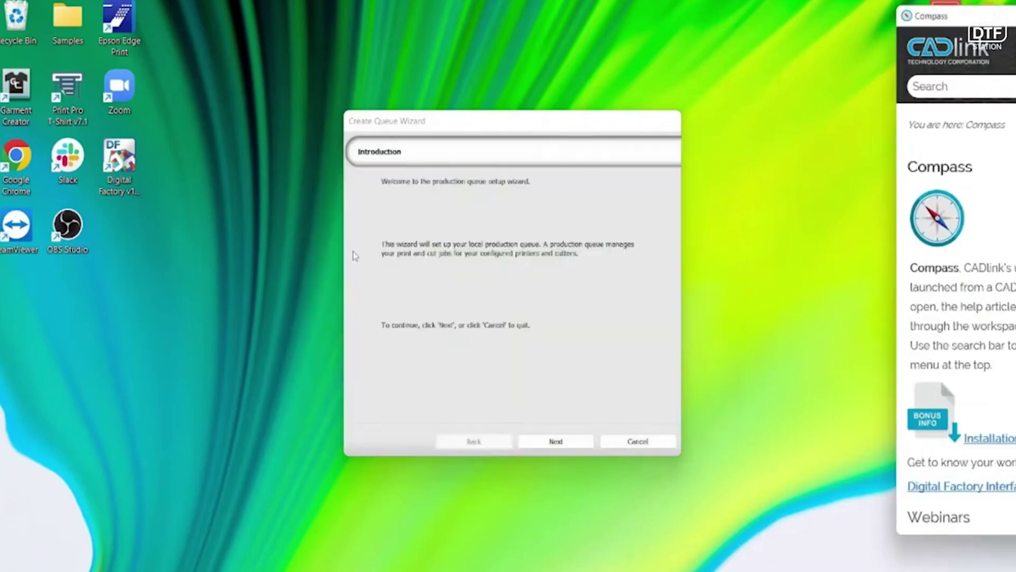
left_click_drag(927, 18, 720, 12)
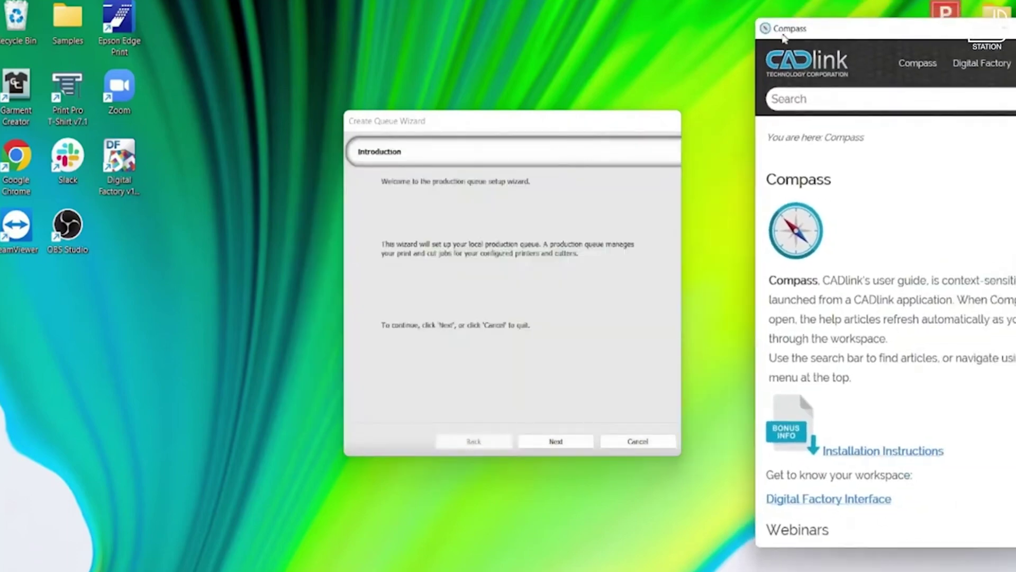
left_click(500, 423)
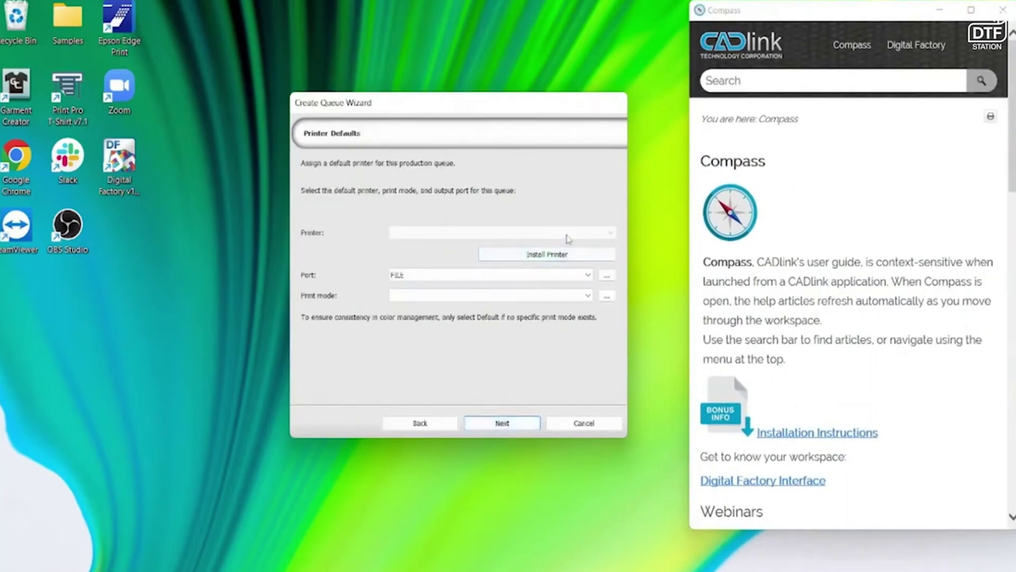
- Choose the Prestige A3 DTF driver and download its device package
left_click(547, 254)
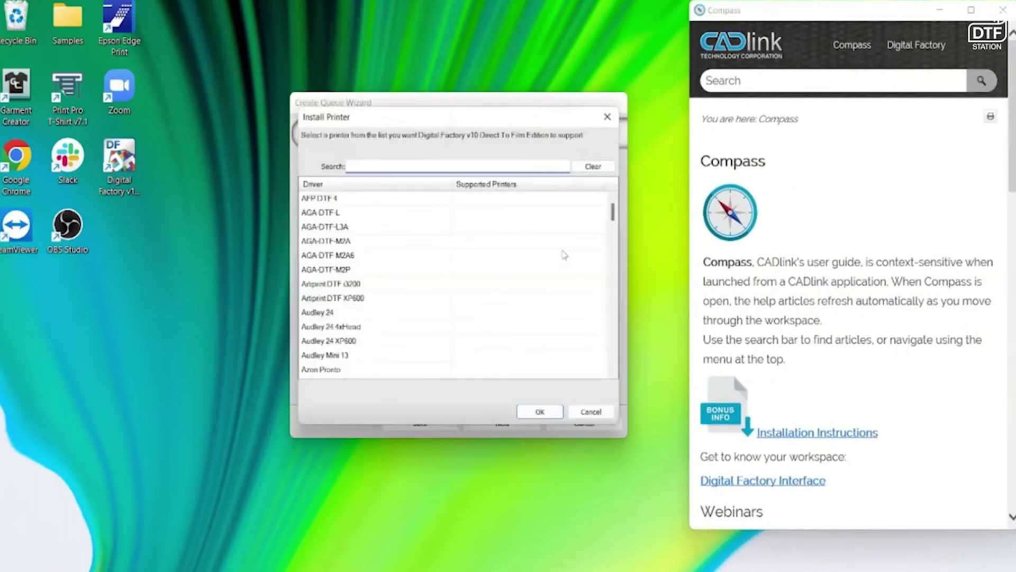
scroll(401, 275, "down", 8)
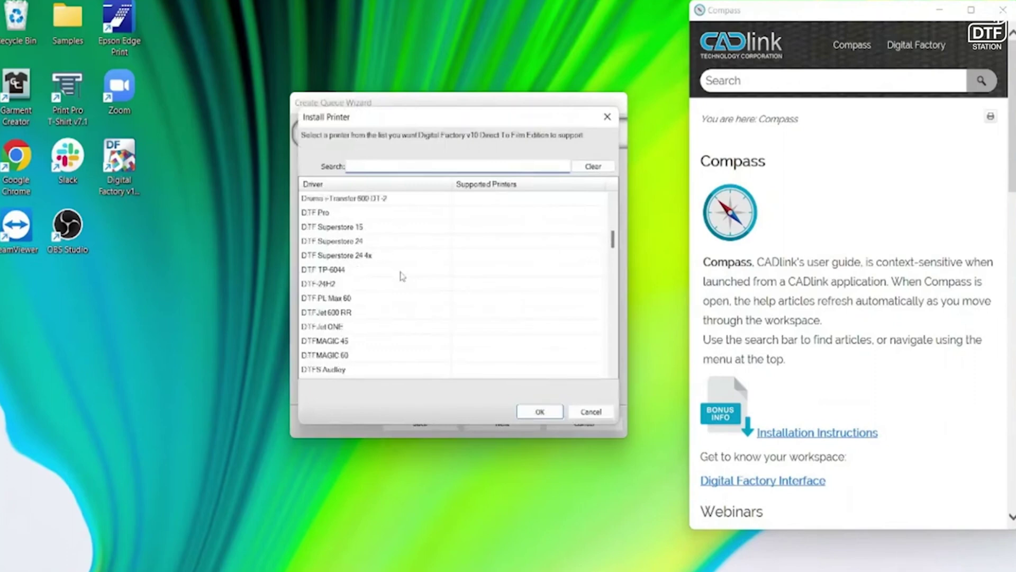
scroll(400, 276, "down", 8)
type("prest")
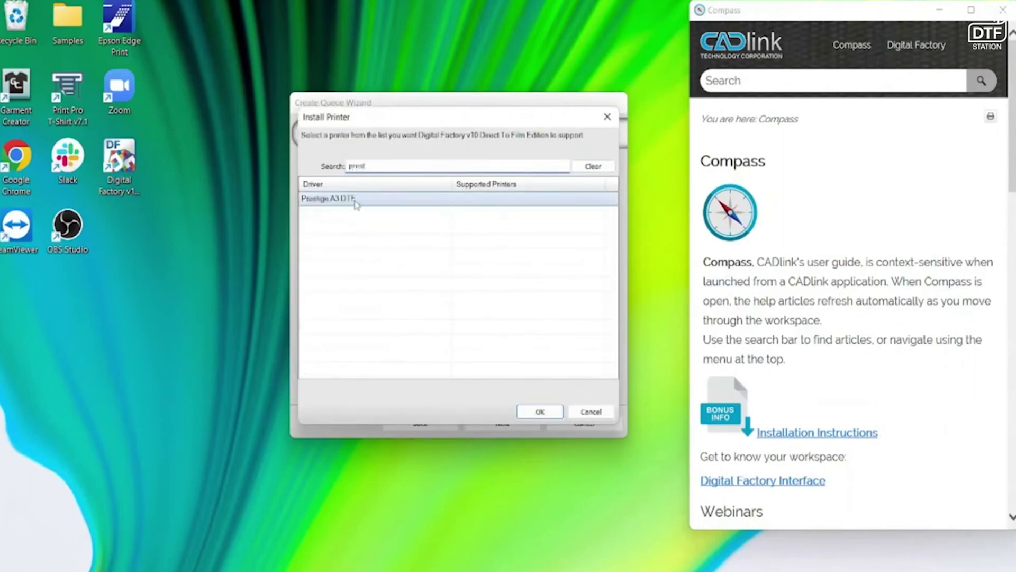
left_click(539, 411)
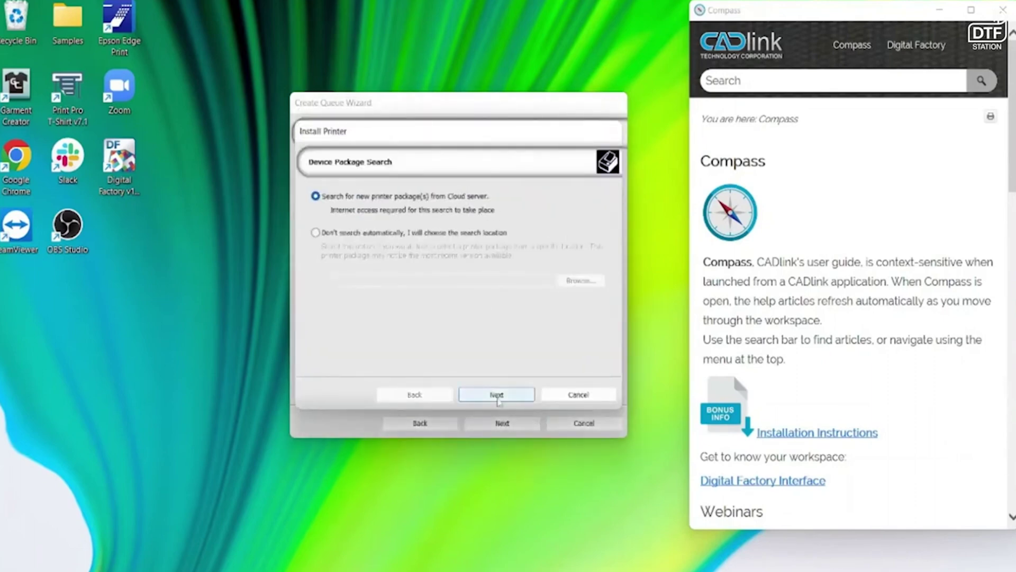
left_click(497, 395)
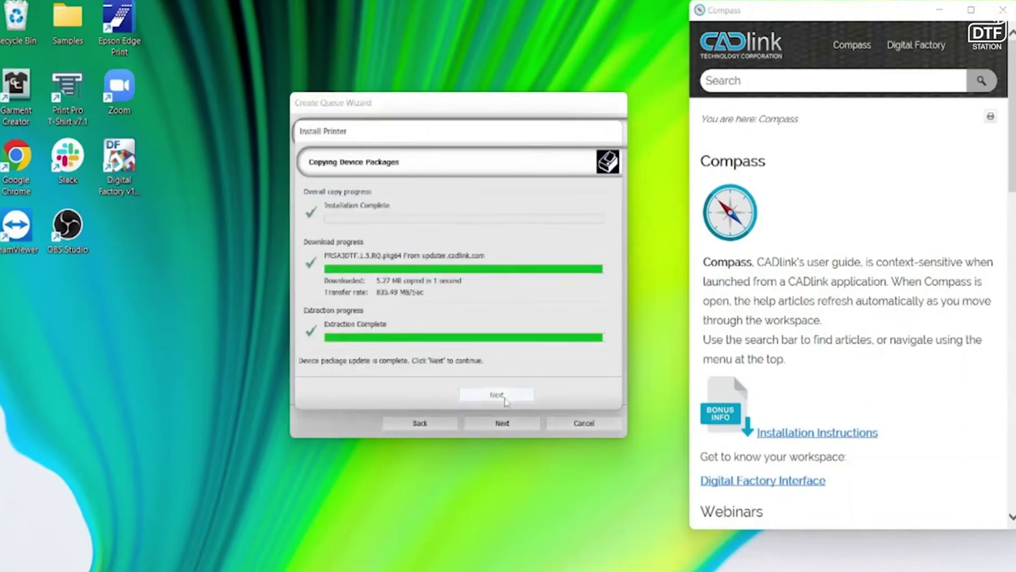
left_click(498, 394)
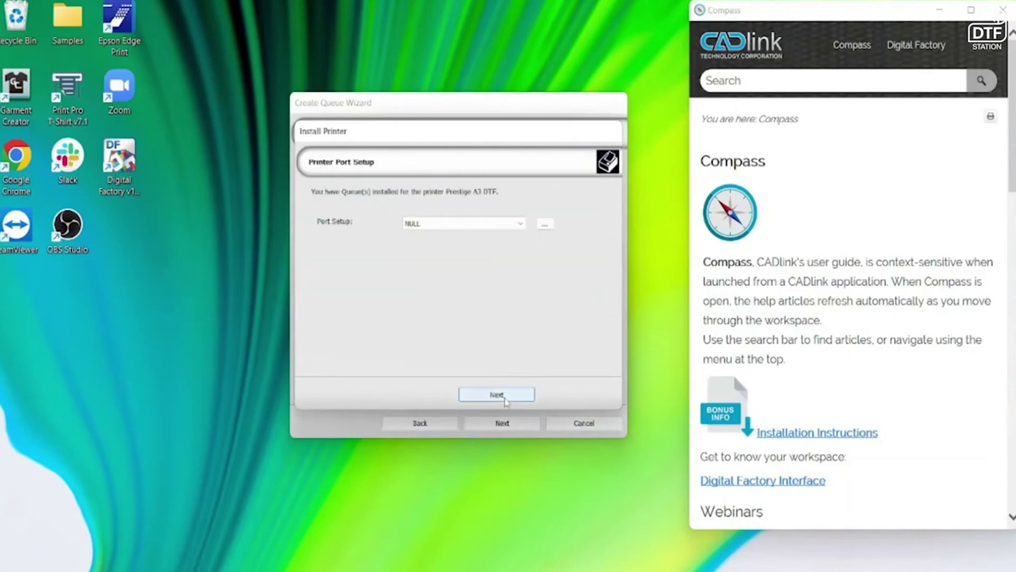
- Set the port to EPSONStylus Photo 1390_USB002+ and finish creating the queue
left_click(519, 223)
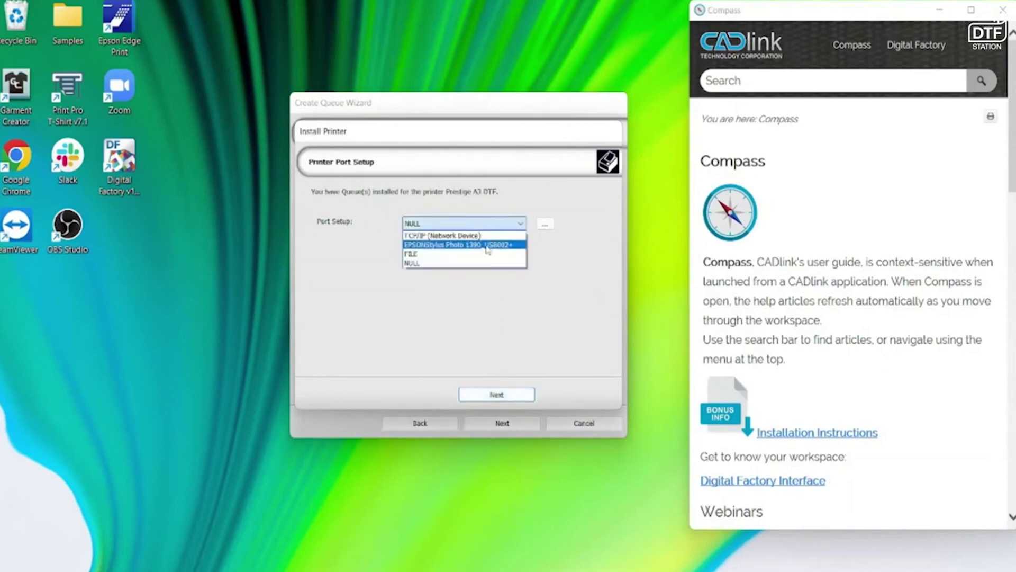
left_click(469, 245)
left_click(497, 394)
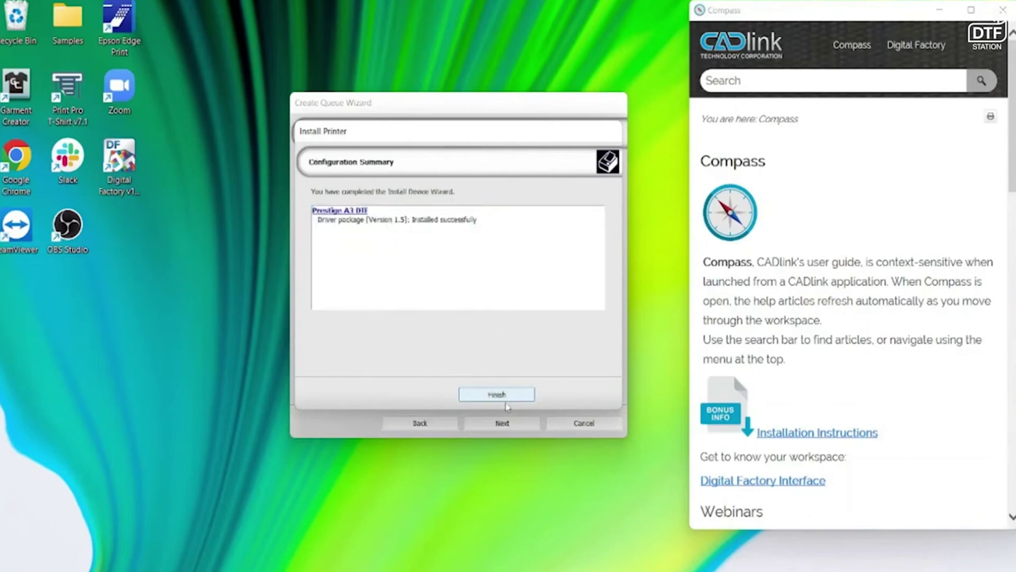
left_click(497, 394)
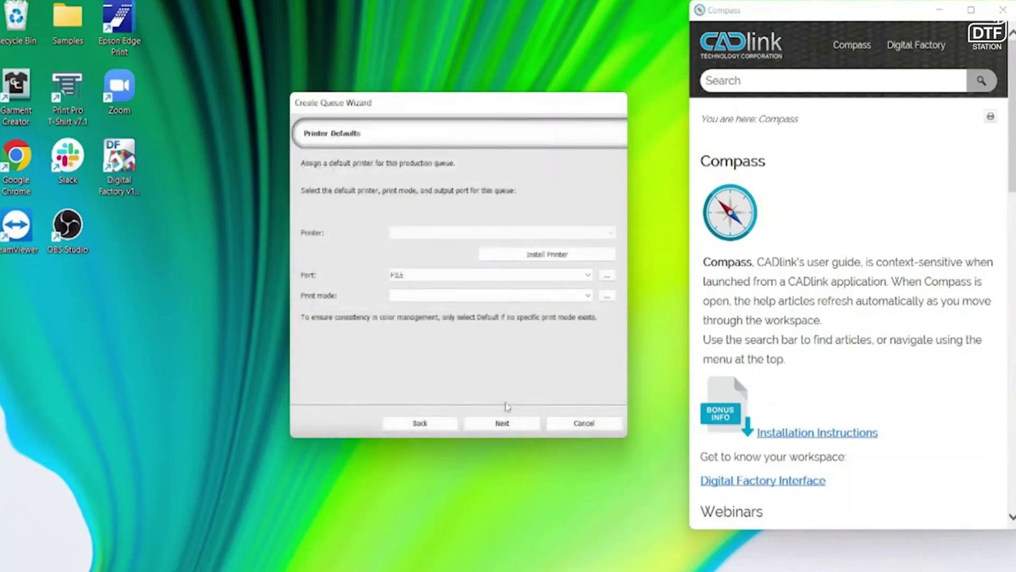
left_click(502, 422)
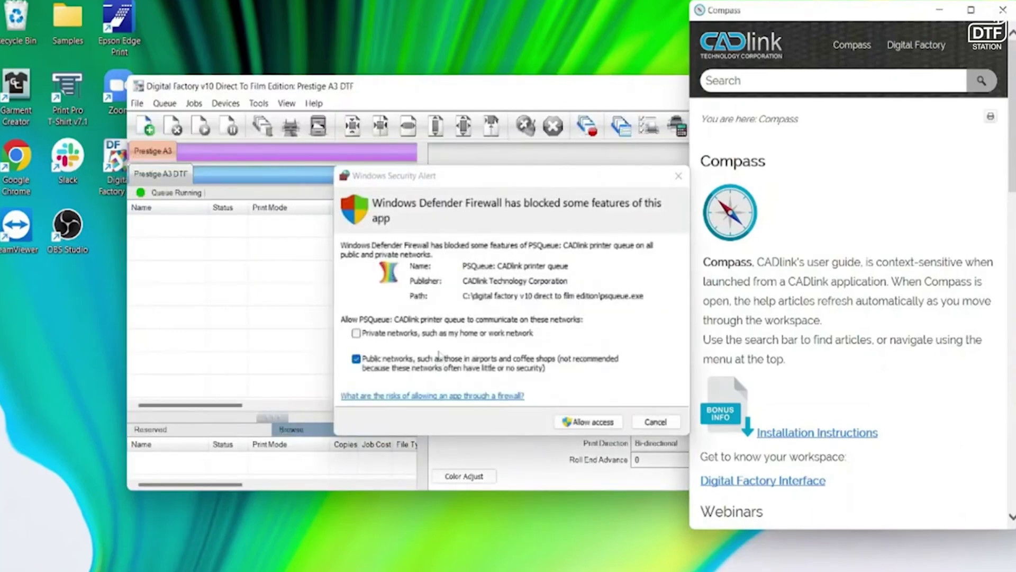
- Allow the queue through the firewall on private networks, hide Compass, and maximize Digital Factory
left_click(356, 332)
left_click(592, 421)
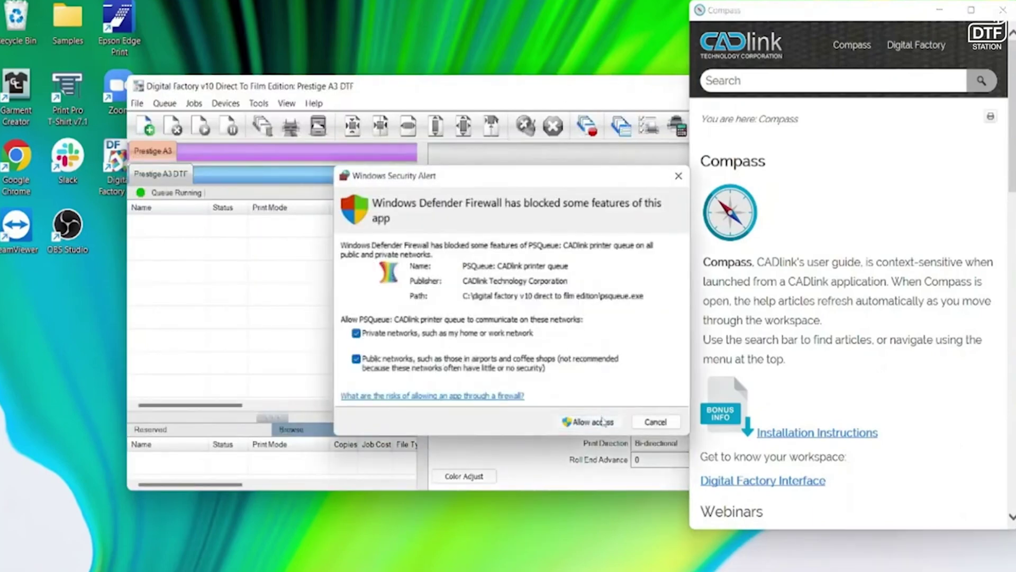
left_click(941, 10)
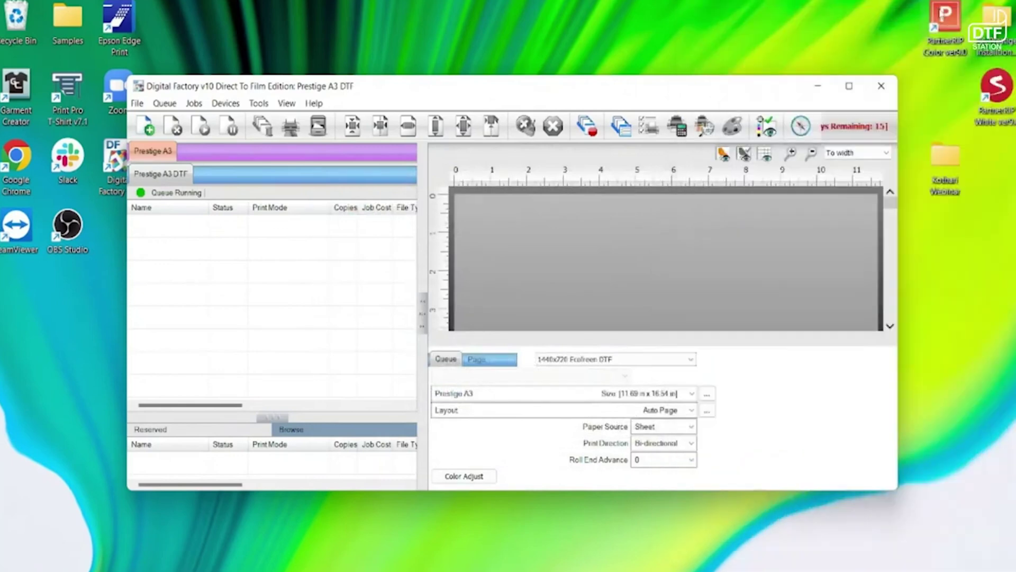
left_click(841, 88)
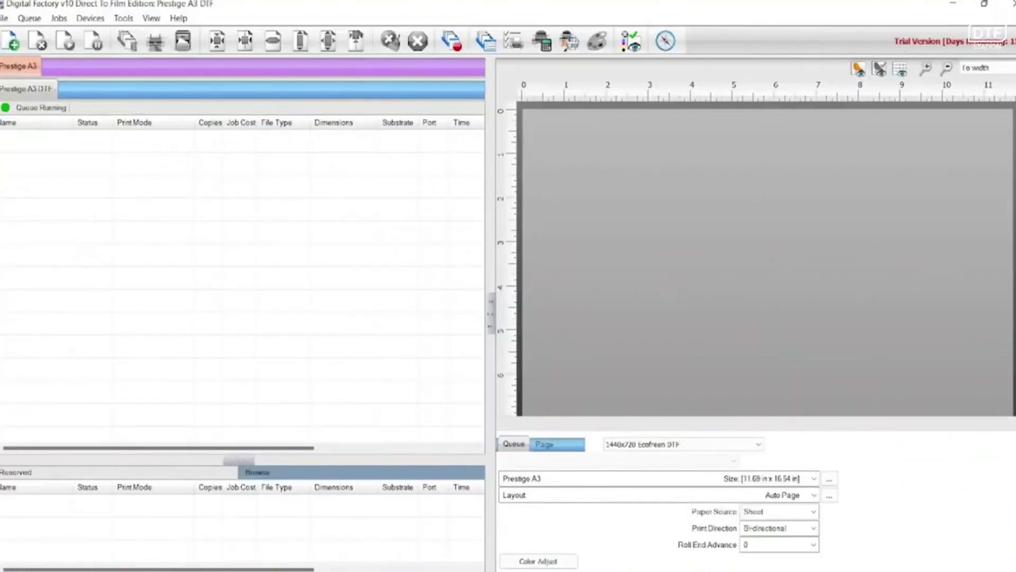
left_click(178, 18)
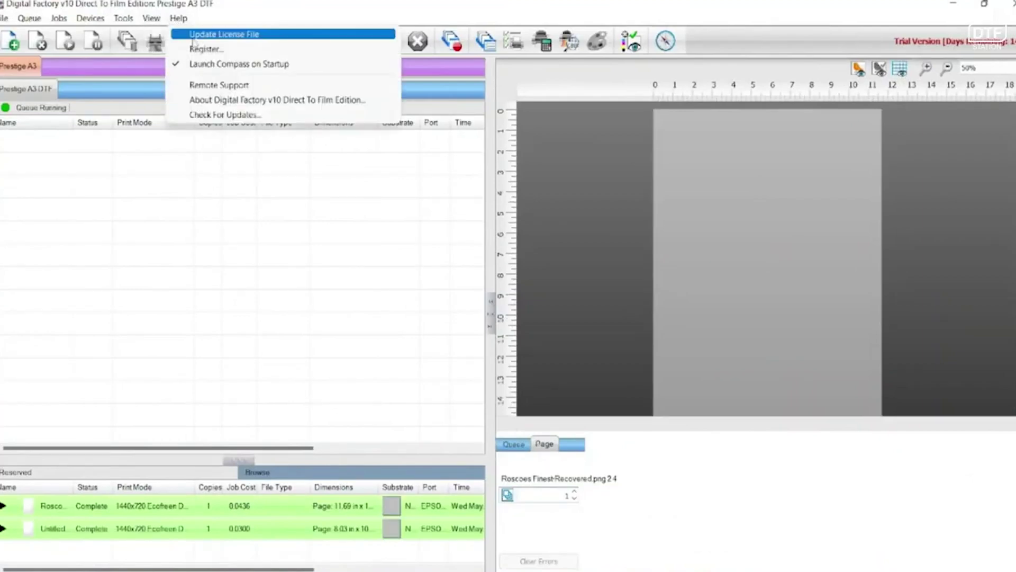
left_click(208, 30)
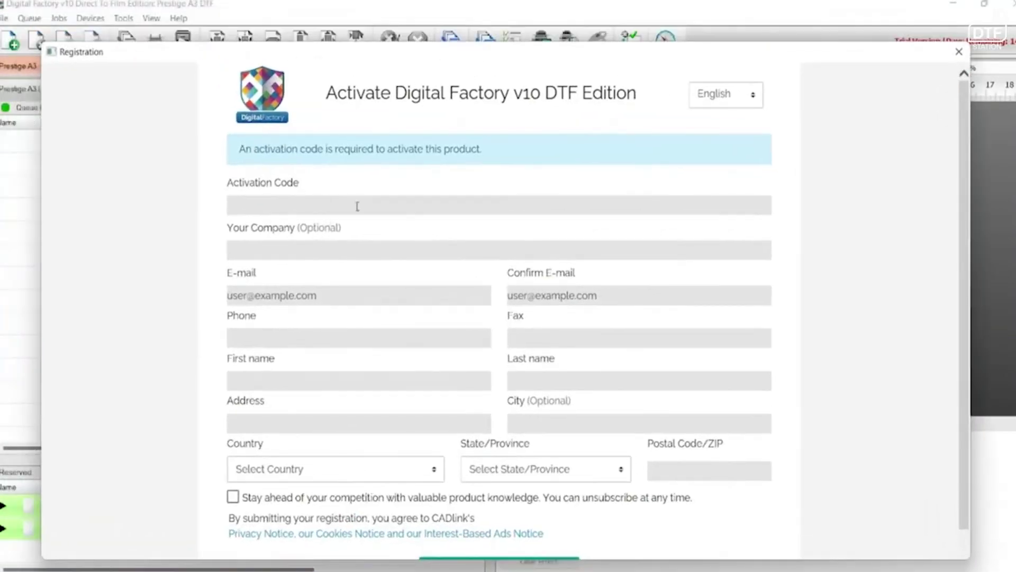
left_click(356, 207)
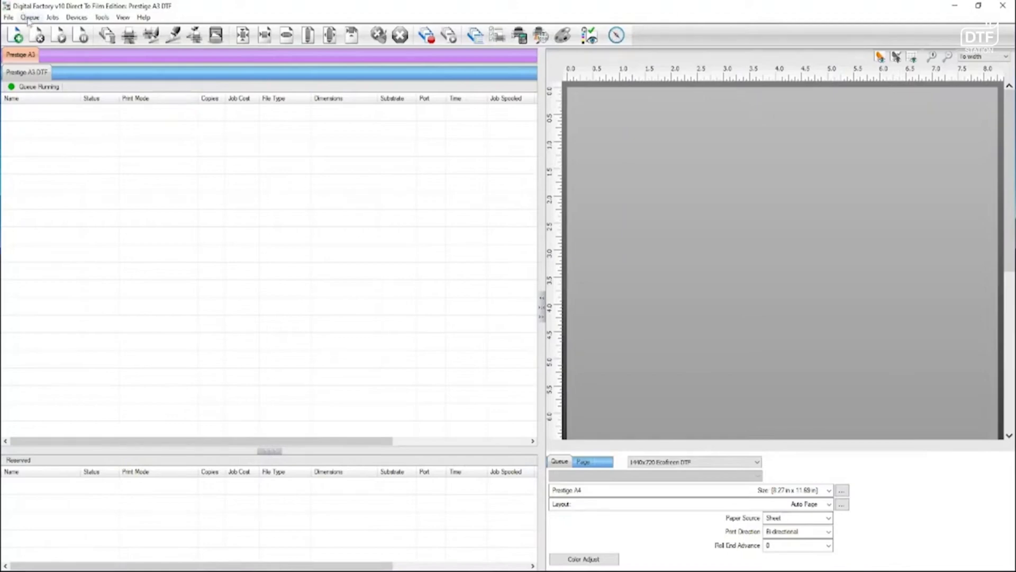
left_click(28, 18)
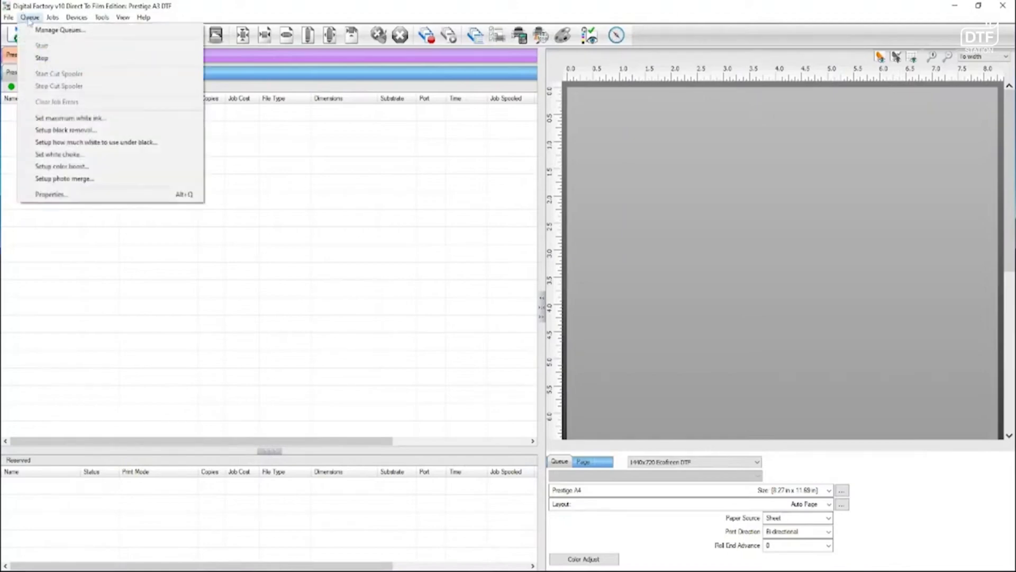
left_click(59, 29)
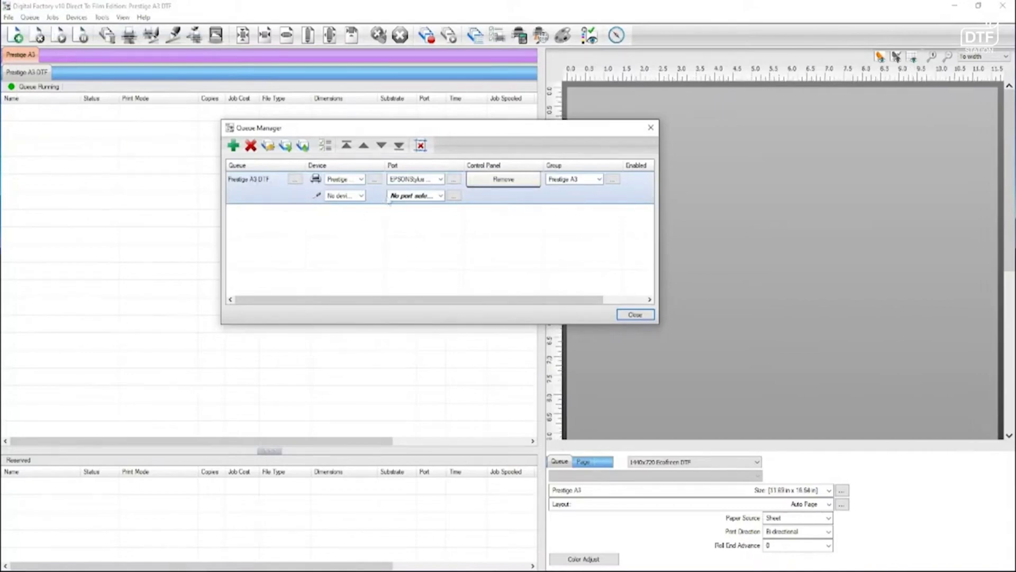
left_click(426, 180)
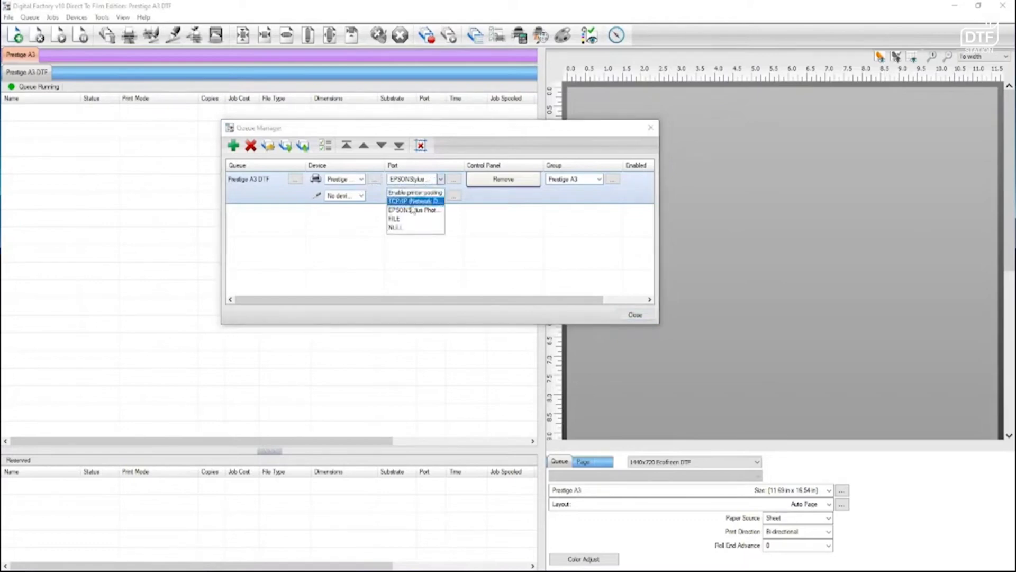
left_click(412, 219)
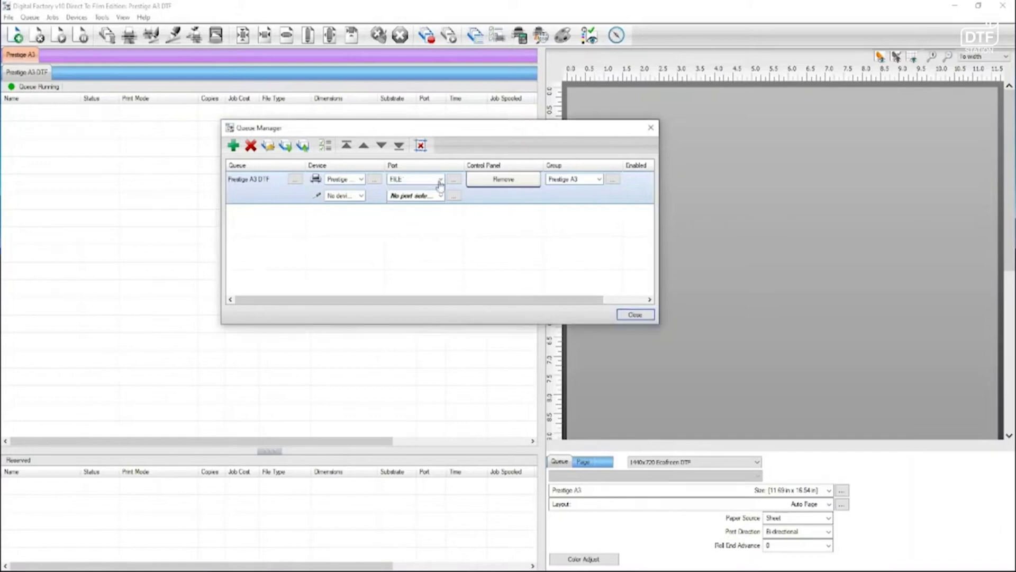
left_click(438, 181)
left_click(419, 216)
left_click(635, 315)
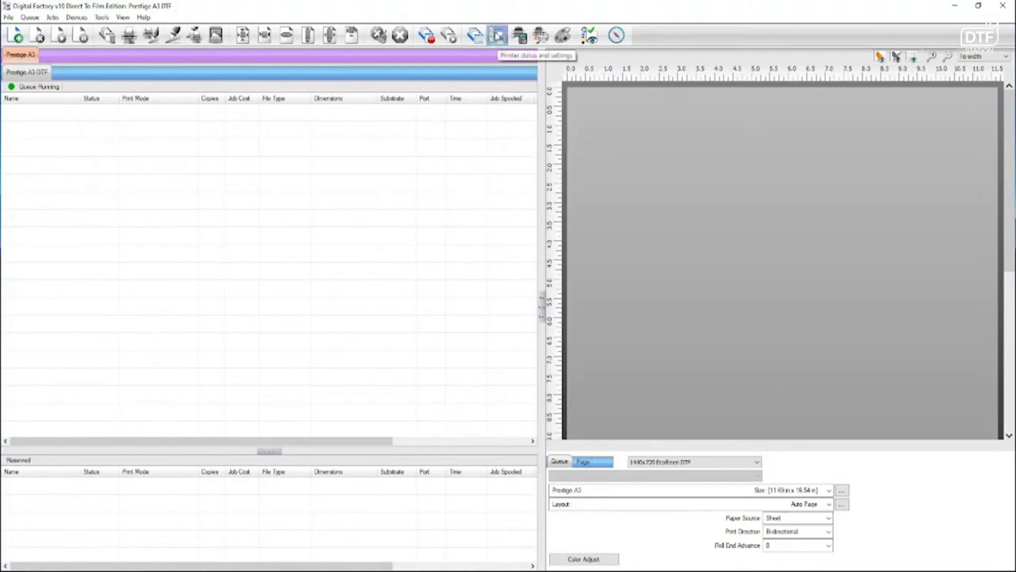
- Open Printer status and settings to show Prestige A3 DTF's ink levels
left_click(497, 35)
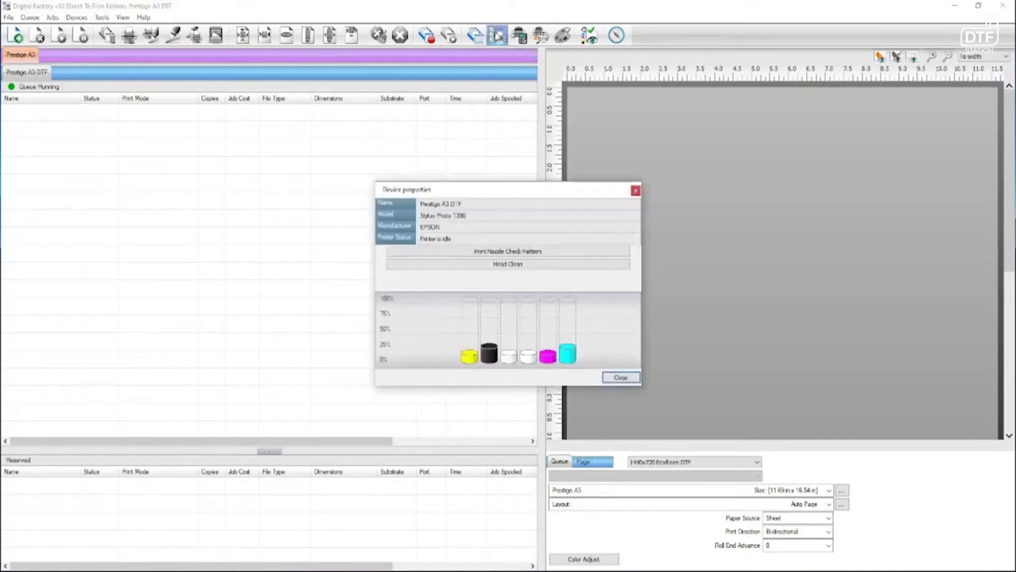